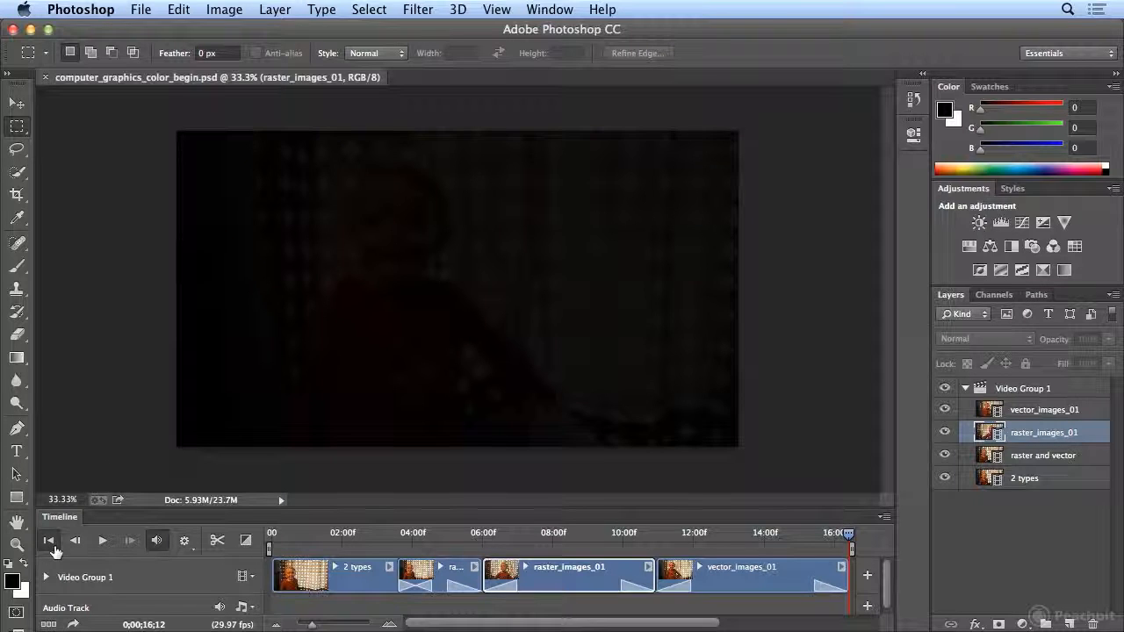
- Rewind to the first frame, preview about 15 frames in, and select Video Group 1
{"action": "left_click", "coordinate": [50, 542]}
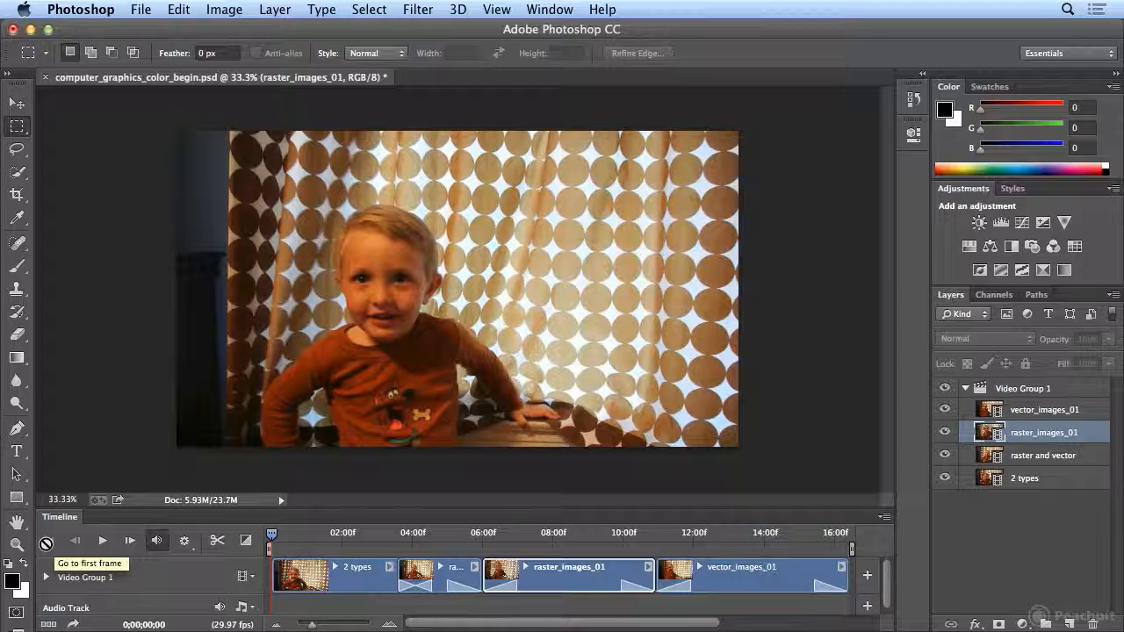
{"action": "mouse_move", "coordinate": [273, 533]}
{"action": "left_mouse_down"}
{"action": "mouse_move", "coordinate": [306, 537]}
{"action": "mouse_move", "coordinate": [279, 537]}
{"action": "mouse_move", "coordinate": [290, 537]}
{"action": "left_mouse_up"}
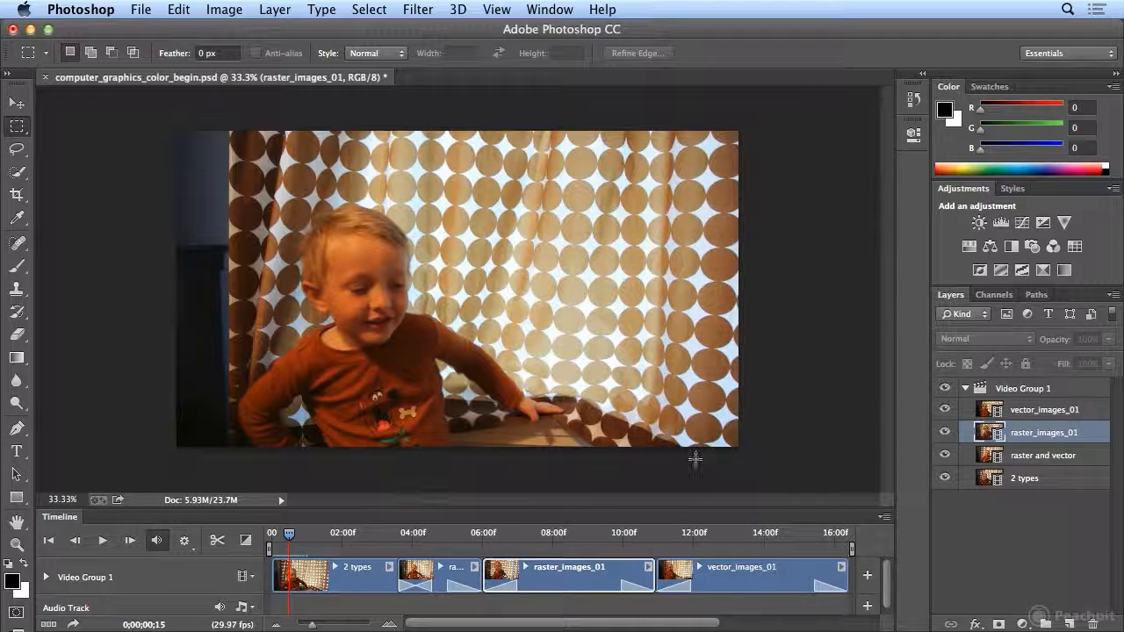
{"action": "left_click", "coordinate": [1051, 392]}
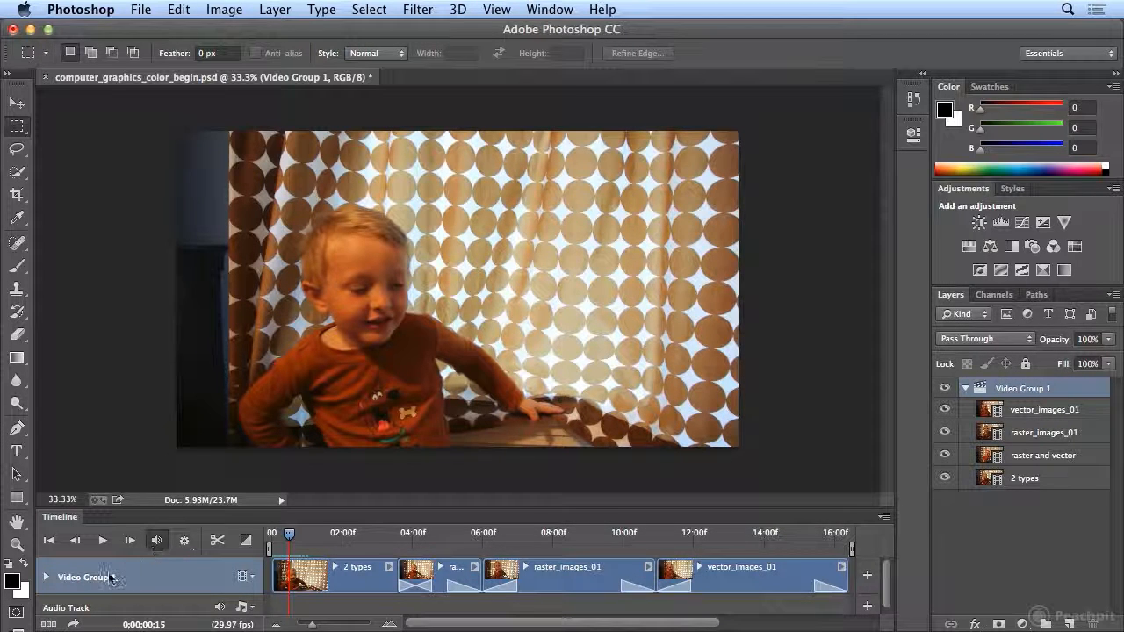
- Create a new video group above Video Group 1 and rename it 'color cx'
{"action": "left_click", "coordinate": [253, 583]}
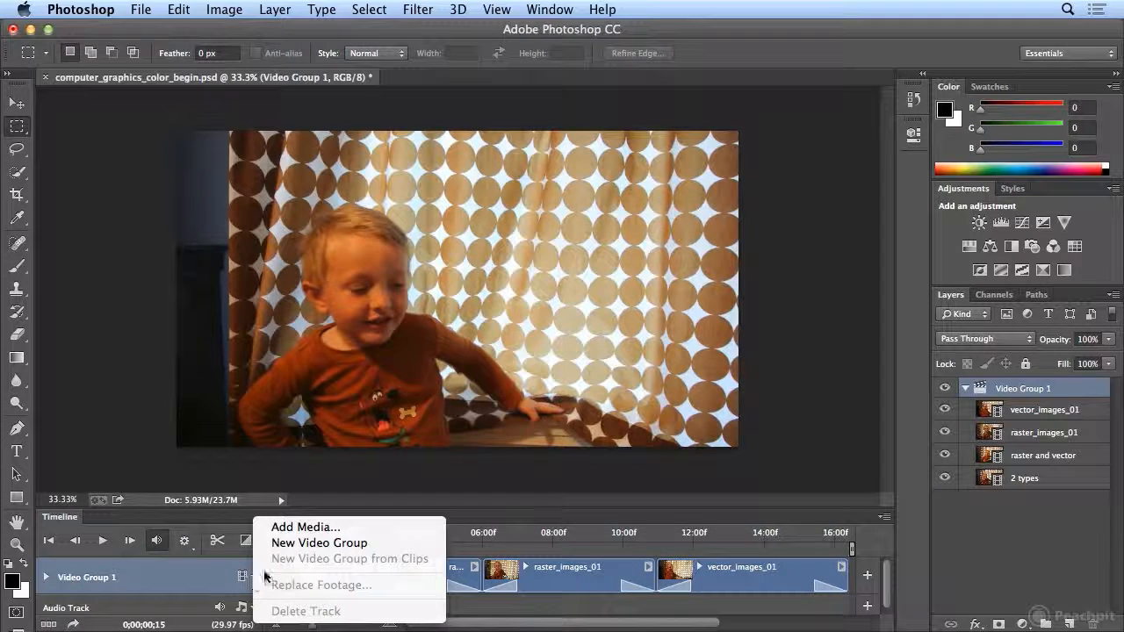
{"action": "left_click", "coordinate": [321, 542]}
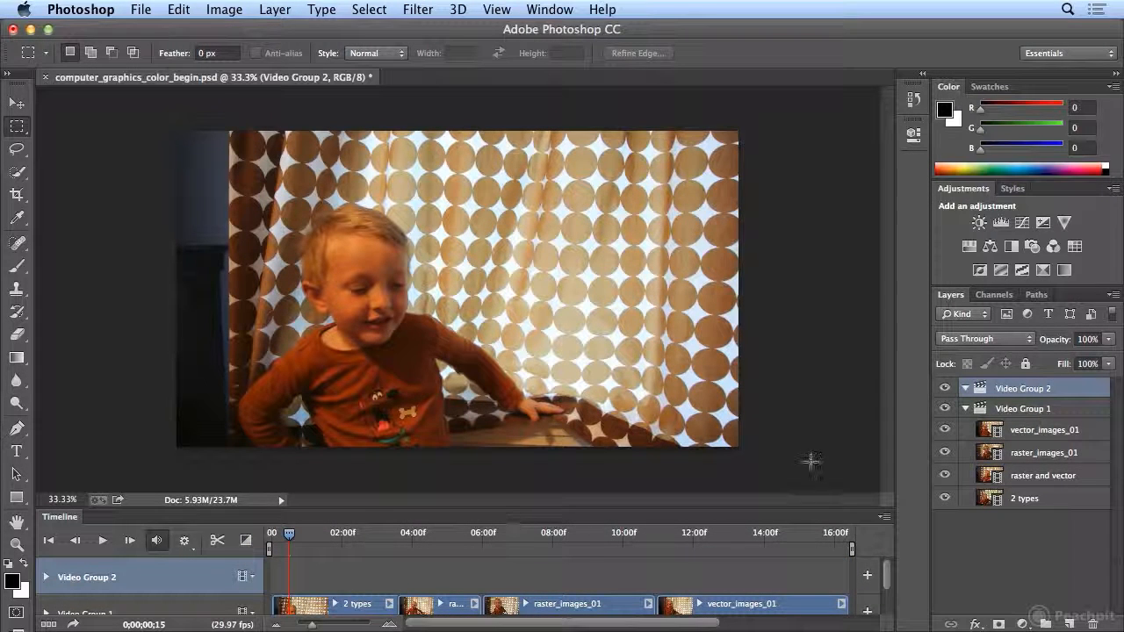
{"action": "double_click", "coordinate": [1025, 390]}
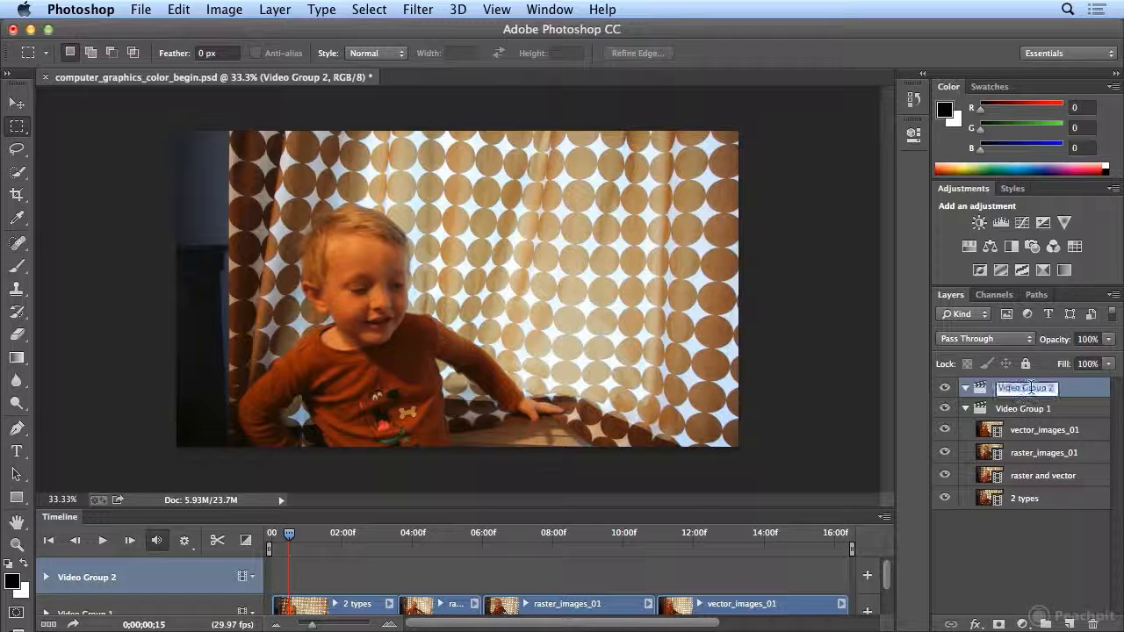
{"action": "type", "text": "c"}
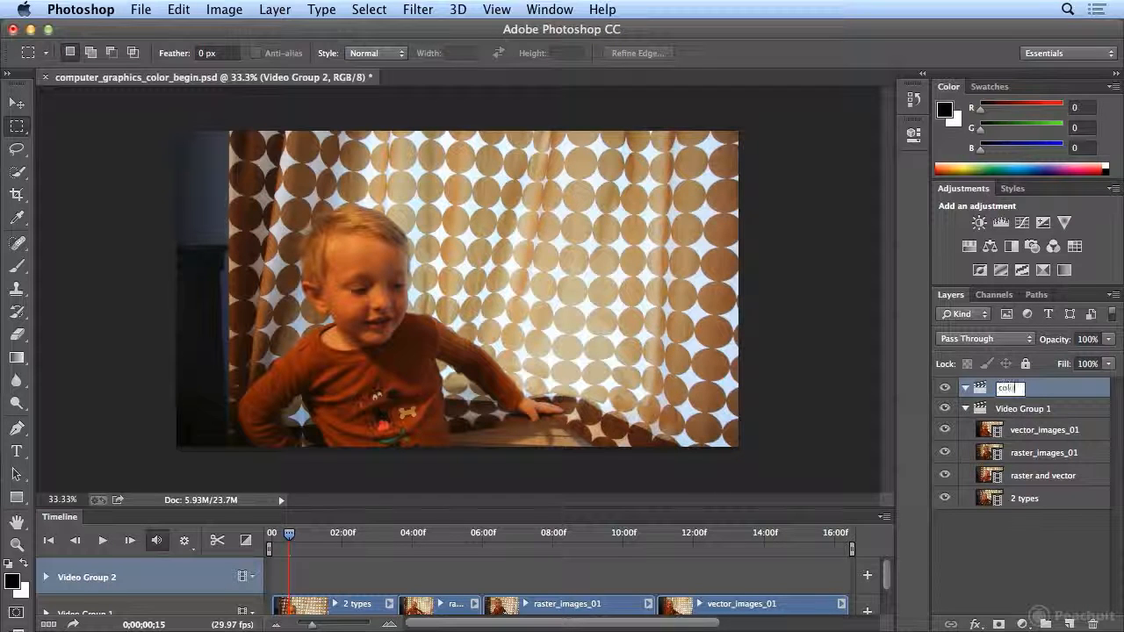
{"action": "type", "text": "olor co"}
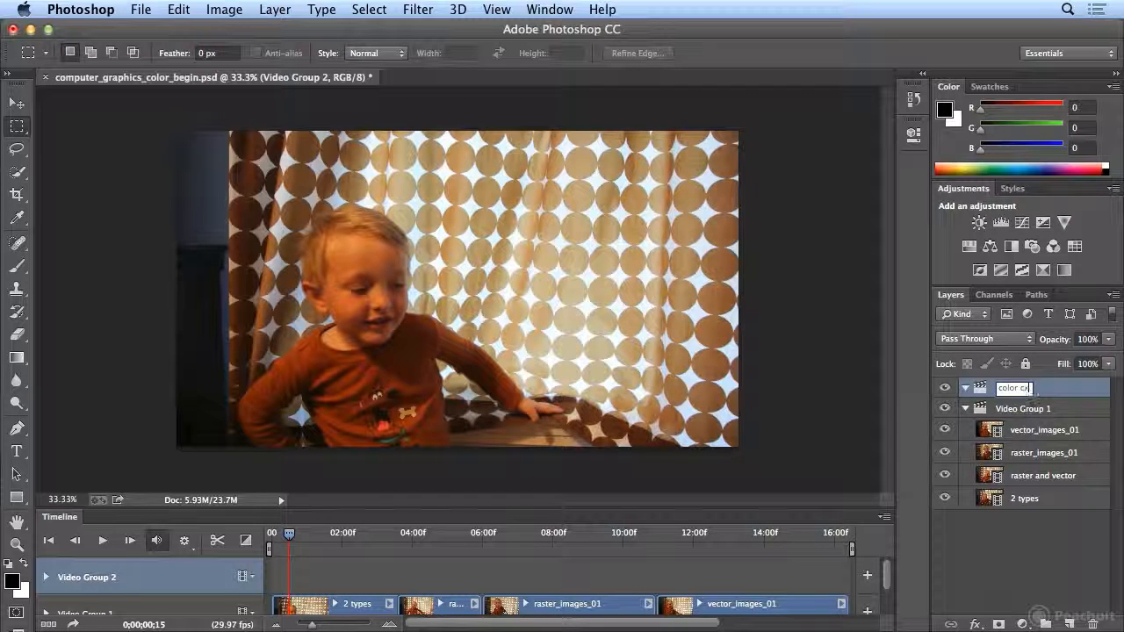
{"action": "key", "text": "Return"}
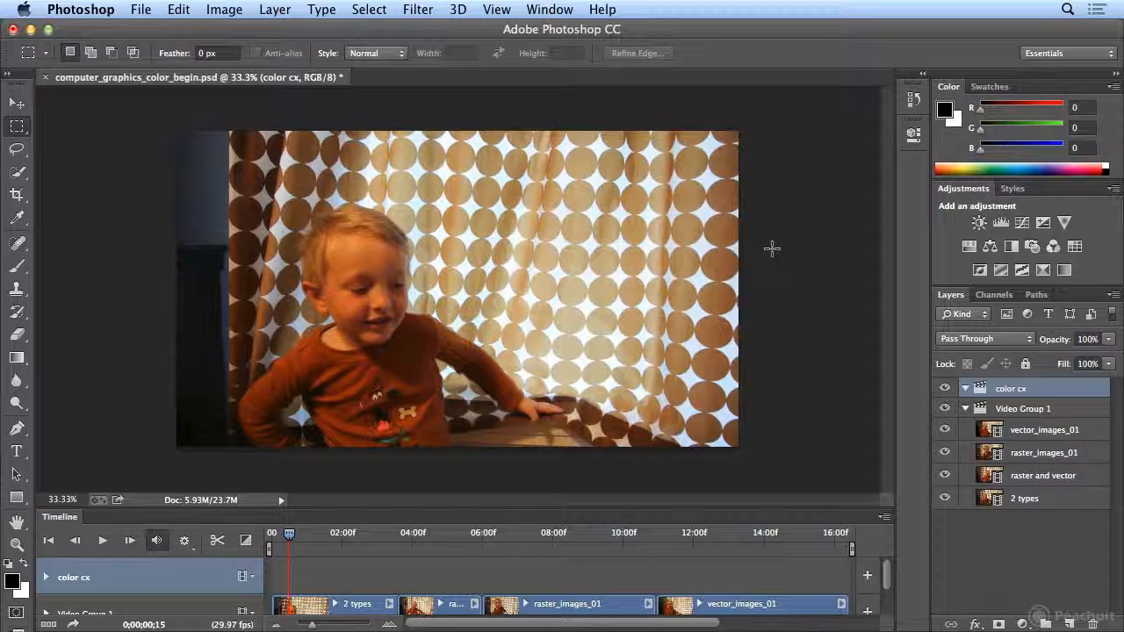
- Add a Levels adjustment layer to the color cx group from the Adjustments panel
{"action": "left_click", "coordinate": [1022, 625]}
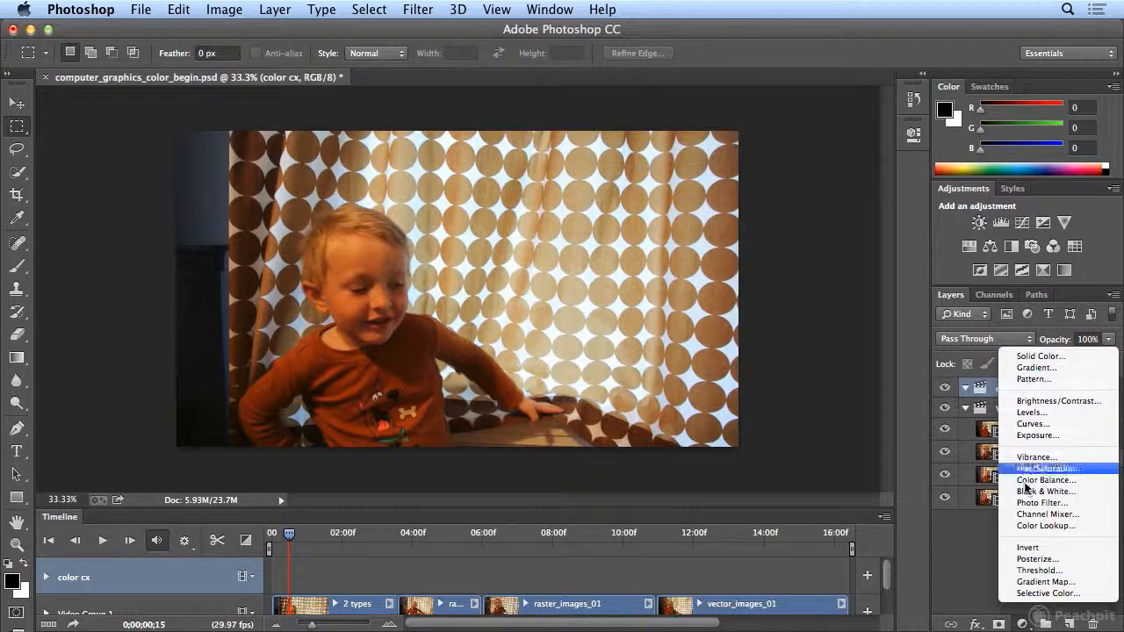
{"action": "left_click", "coordinate": [1024, 623]}
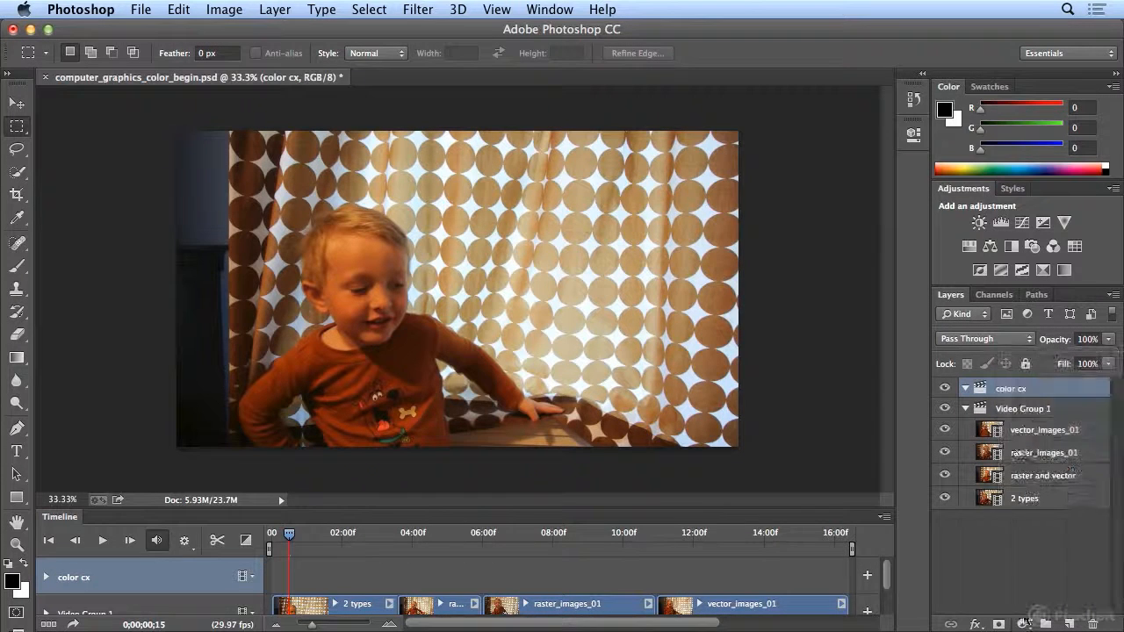
{"action": "left_click", "coordinate": [1001, 225]}
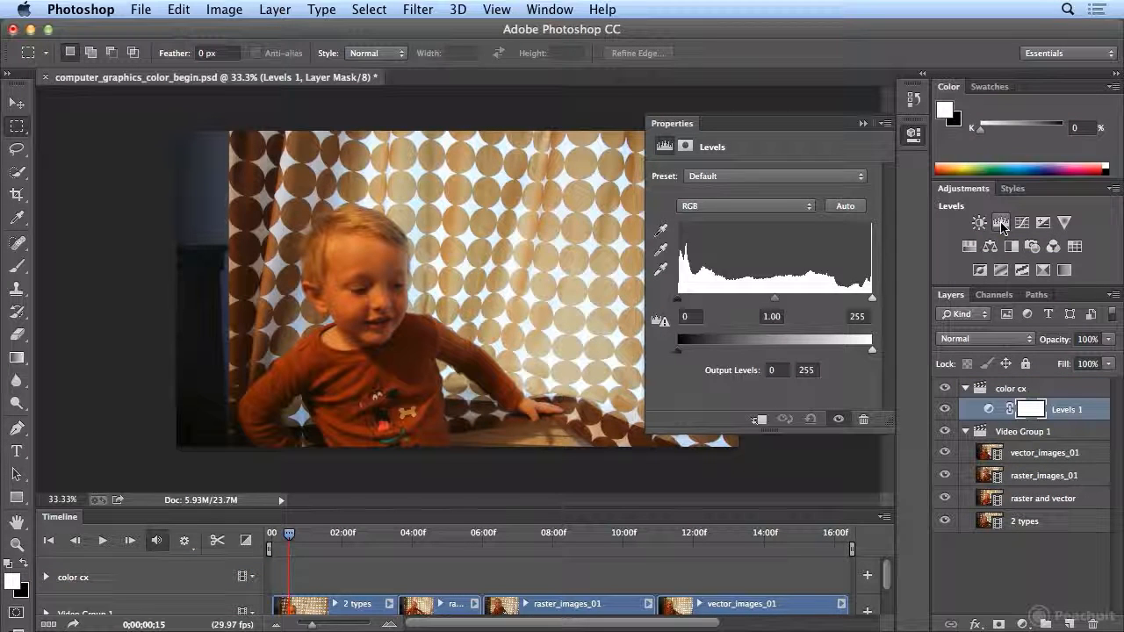
- Apply Auto levels, then adjust the Levels inputs to 21, 1.79 and 253
{"action": "left_click", "coordinate": [845, 206]}
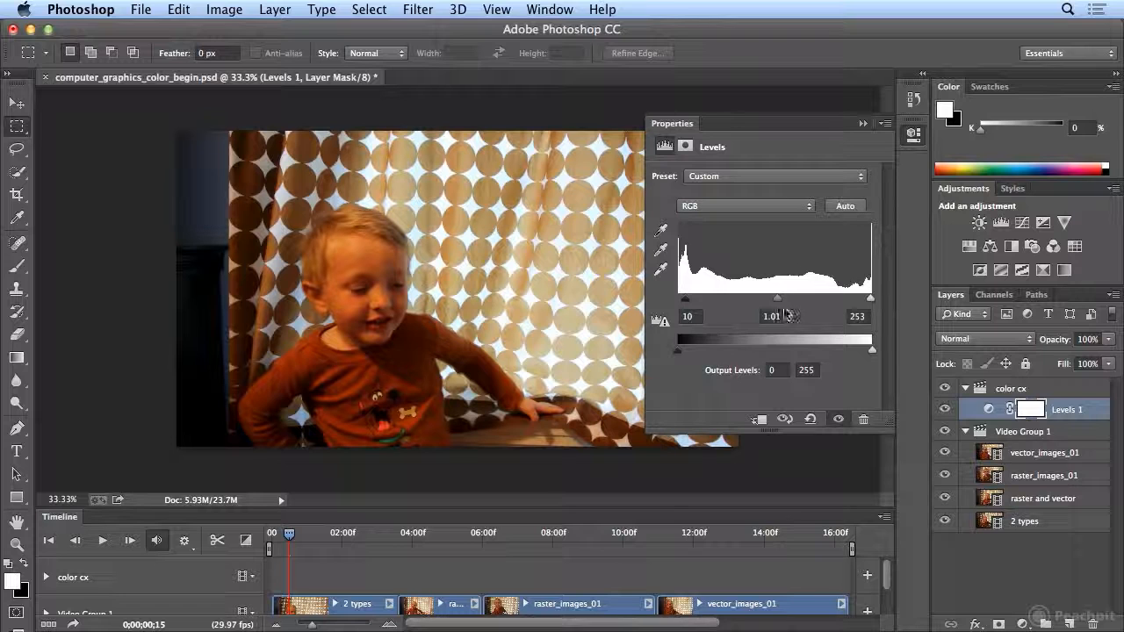
{"action": "left_click_drag", "start_coordinate": [776, 303], "coordinate": [752, 304]}
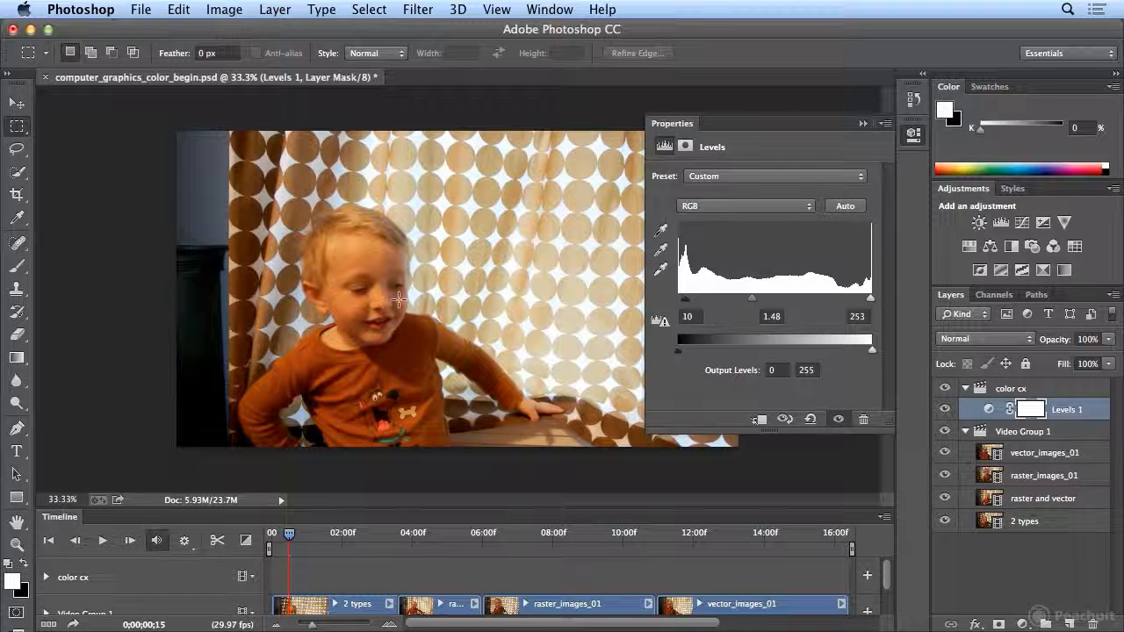
{"action": "mouse_move", "coordinate": [688, 305]}
{"action": "left_mouse_down"}
{"action": "mouse_move", "coordinate": [675, 308]}
{"action": "mouse_move", "coordinate": [691, 310]}
{"action": "left_mouse_up"}
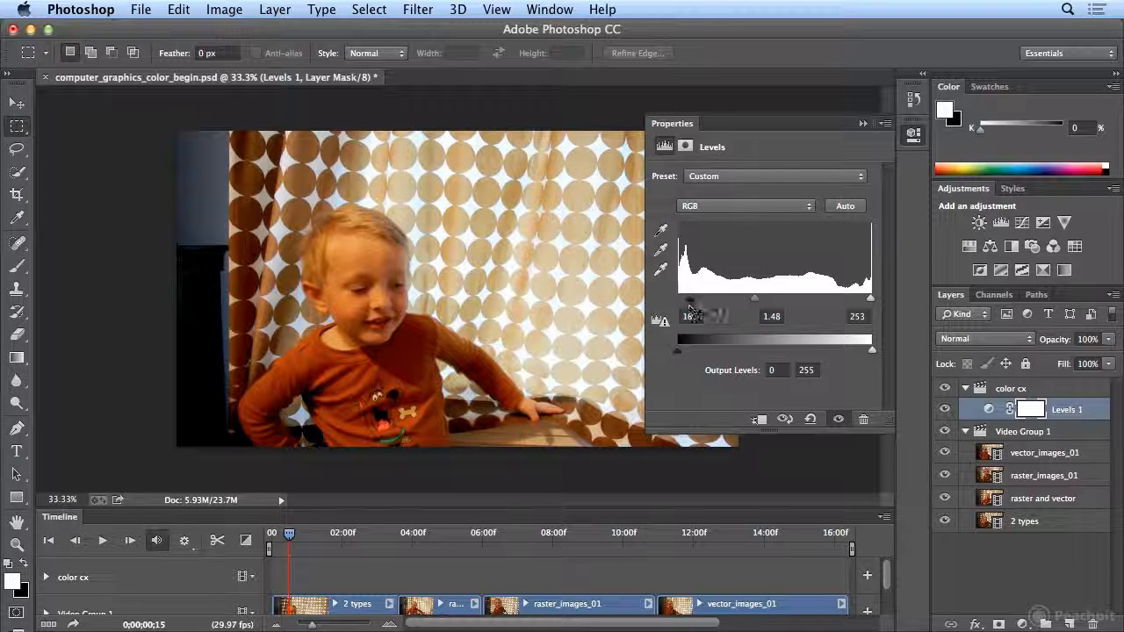
{"action": "mouse_move", "coordinate": [755, 299]}
{"action": "left_mouse_down"}
{"action": "mouse_move", "coordinate": [693, 305]}
{"action": "mouse_move", "coordinate": [744, 306]}
{"action": "left_mouse_up"}
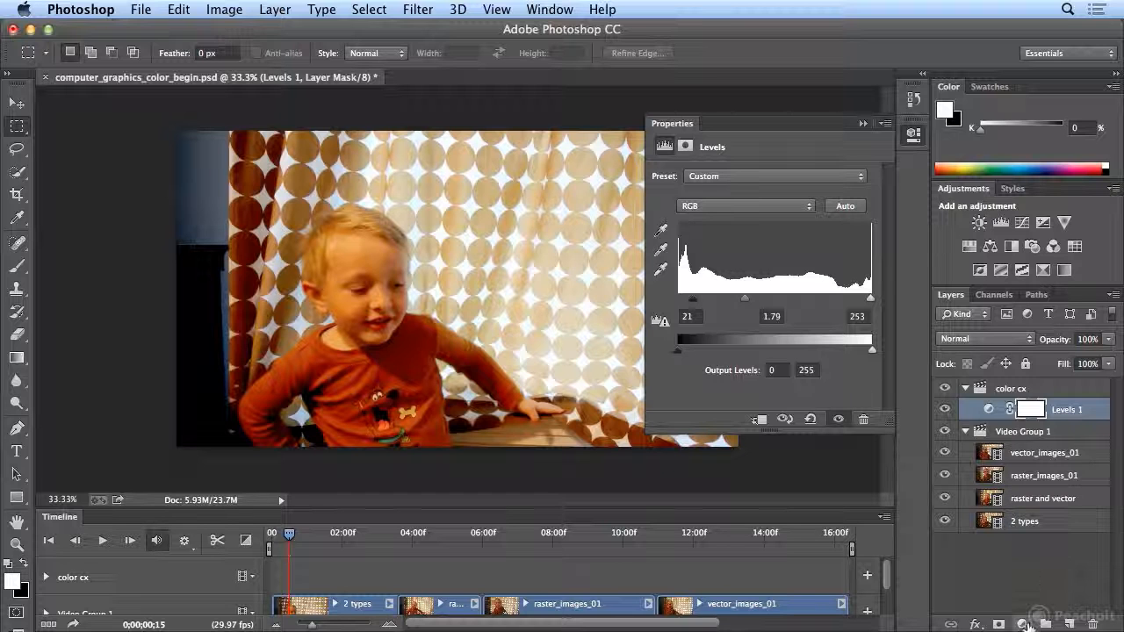
- Add a Cooling Filter (80) Photo Filter layer and play the clips to preview
{"action": "left_click", "coordinate": [1024, 623]}
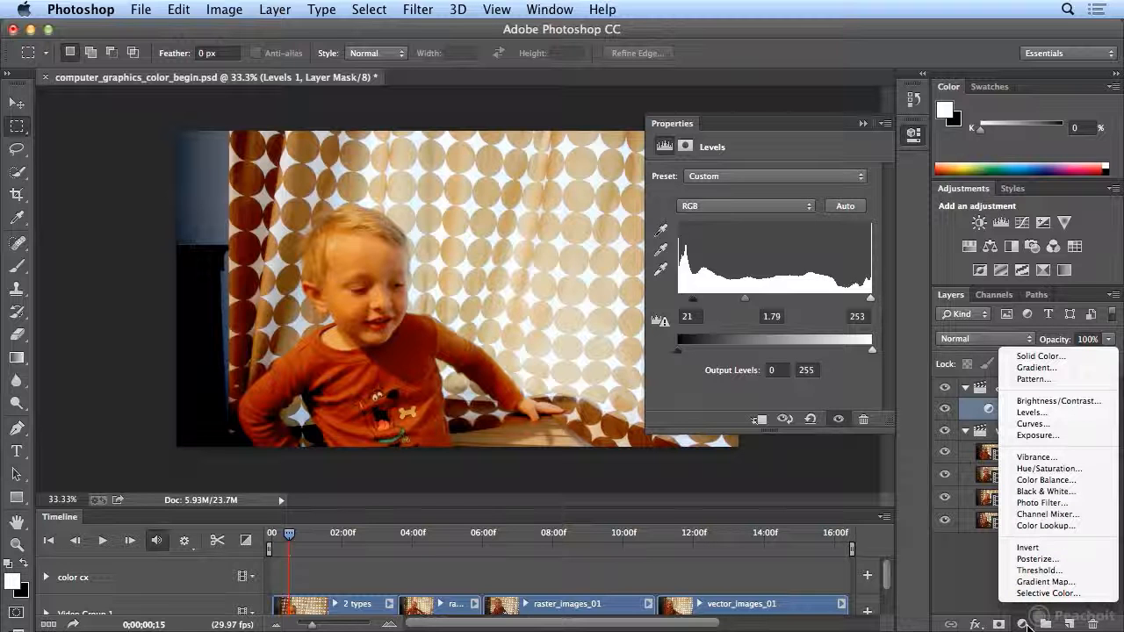
{"action": "left_click", "coordinate": [1044, 503]}
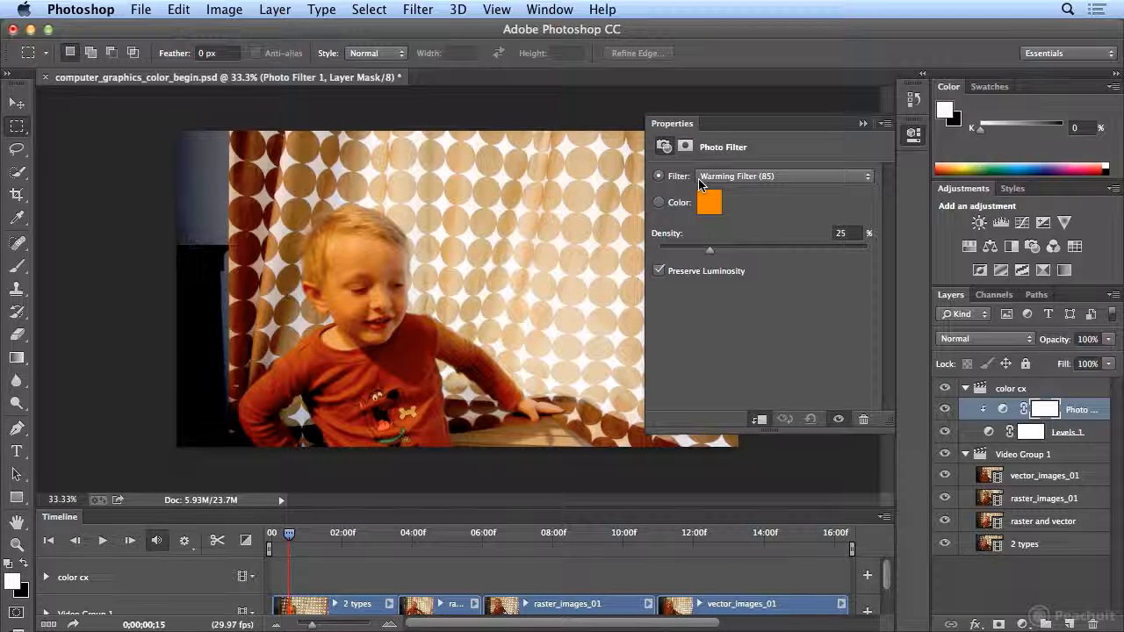
{"action": "left_click", "coordinate": [739, 177]}
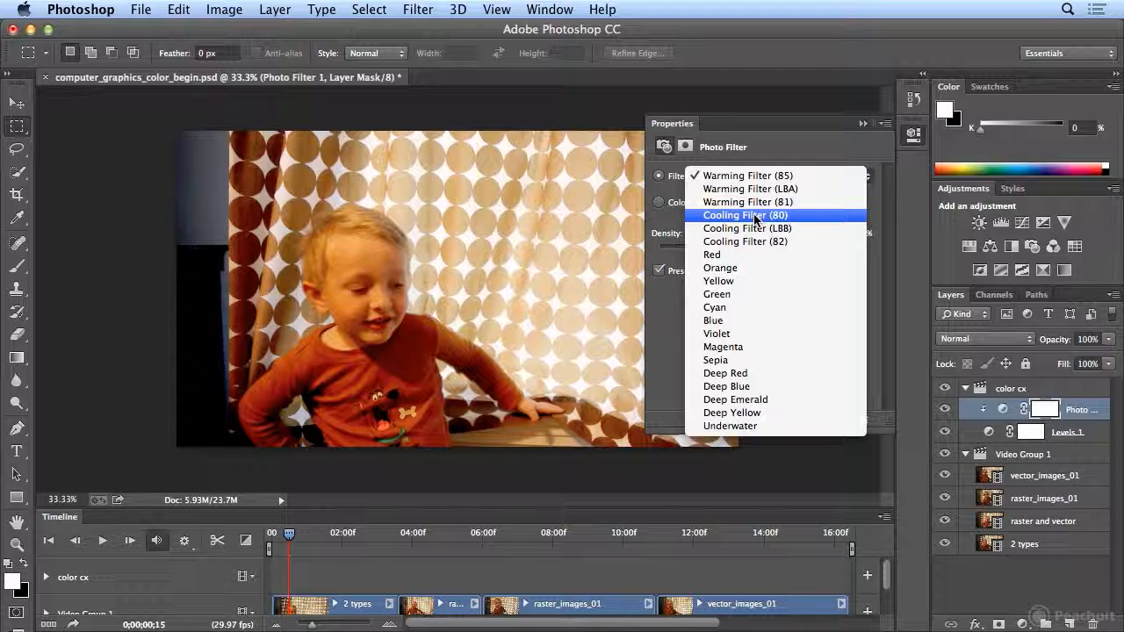
{"action": "left_click", "coordinate": [755, 216]}
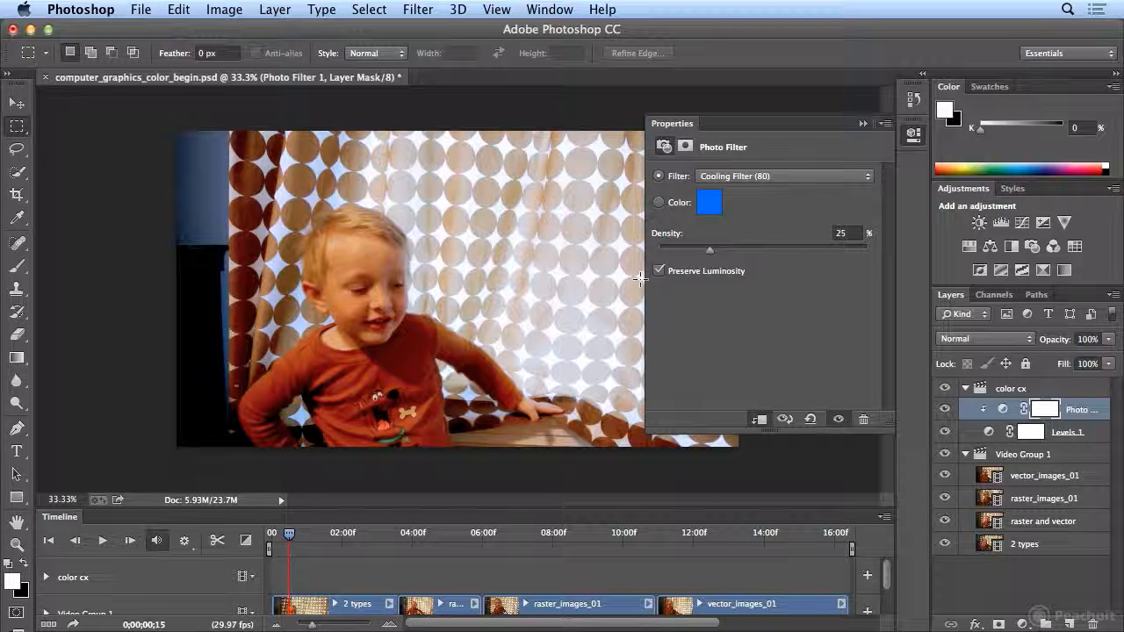
{"action": "left_click", "coordinate": [102, 541]}
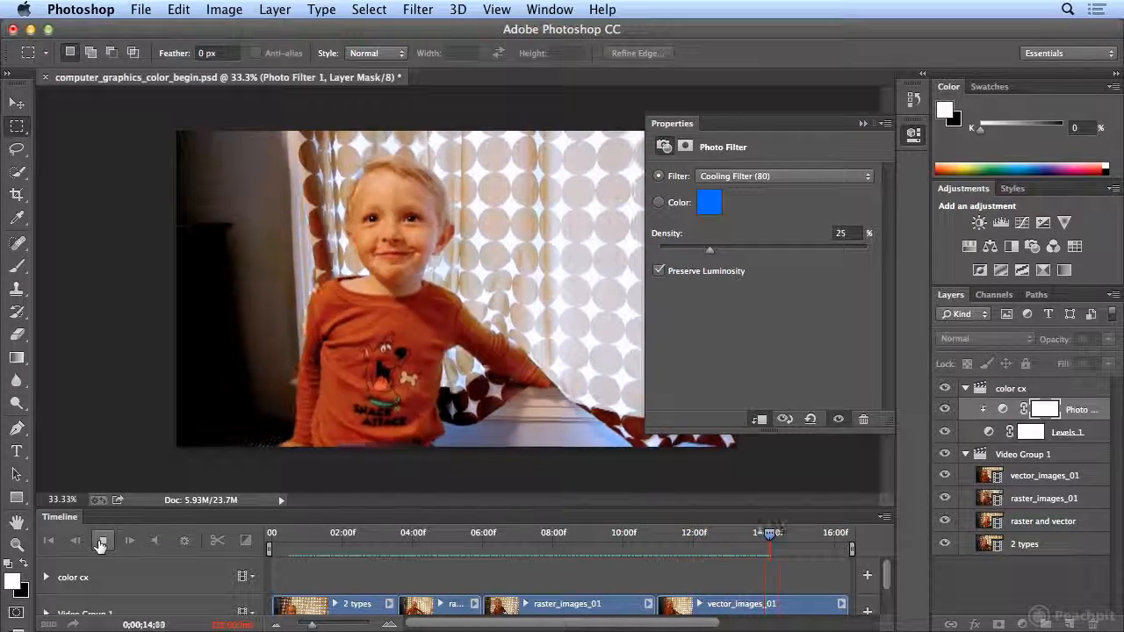
- Stop playback and ease the Levels 1 midtone input back to 1.60
{"action": "left_click", "coordinate": [101, 544]}
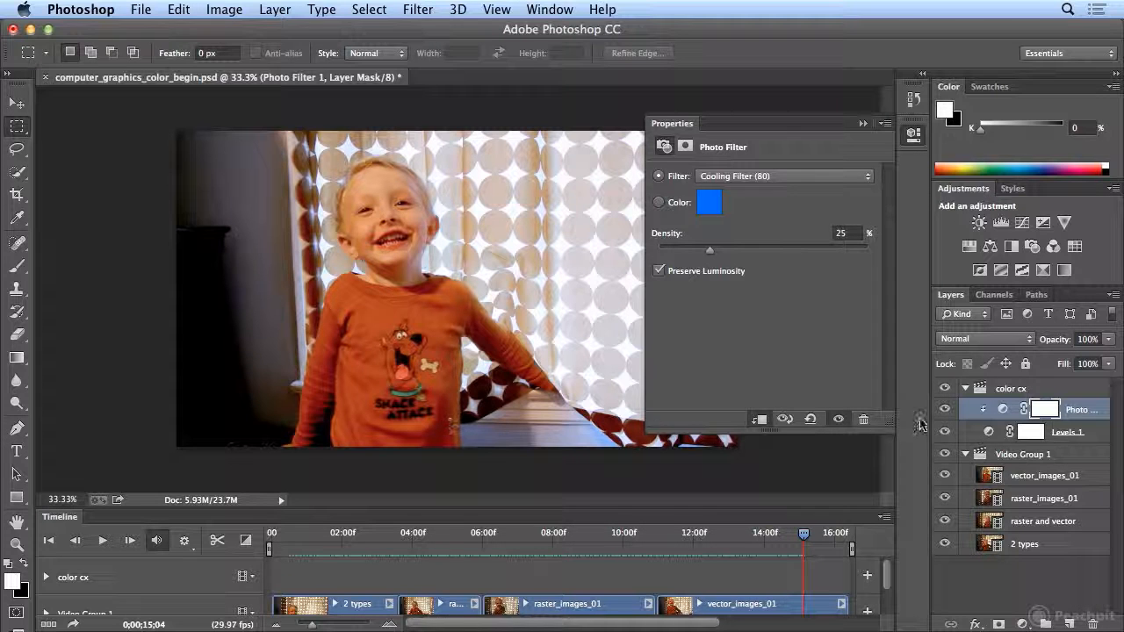
{"action": "left_click", "coordinate": [1032, 434]}
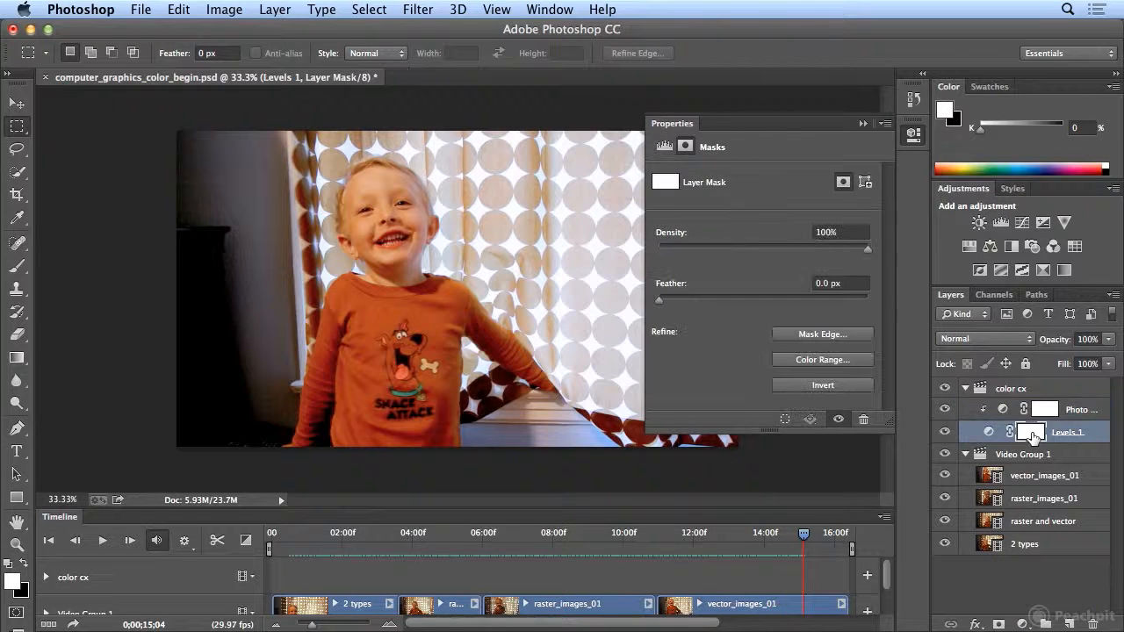
{"action": "left_click", "coordinate": [991, 434]}
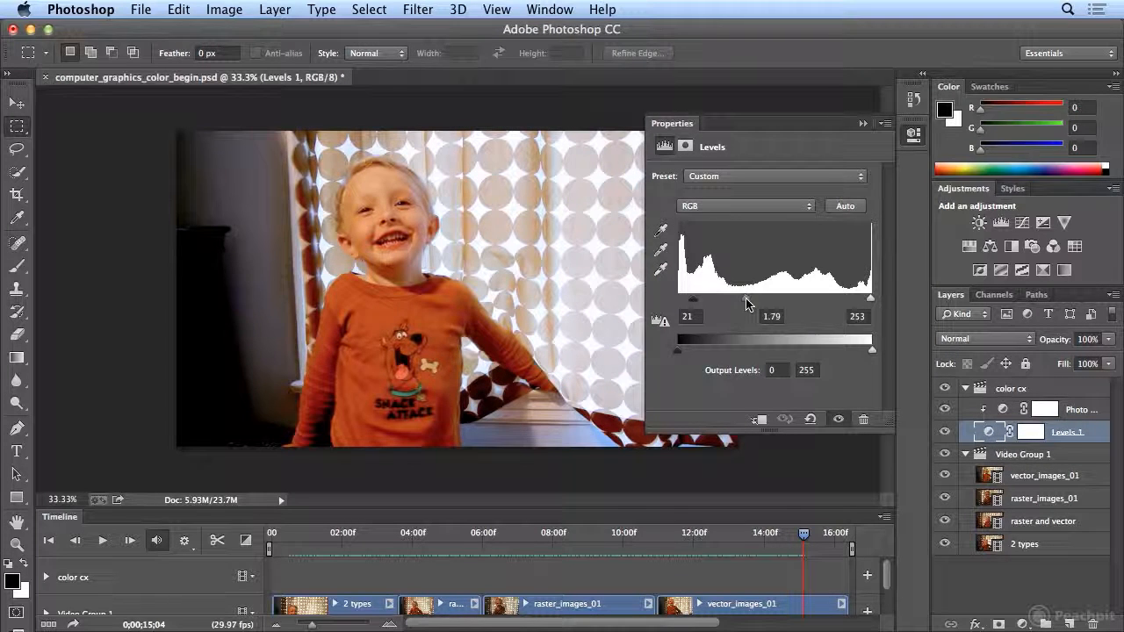
{"action": "mouse_move", "coordinate": [748, 303]}
{"action": "left_mouse_down"}
{"action": "mouse_move", "coordinate": [762, 303]}
{"action": "mouse_move", "coordinate": [752, 303]}
{"action": "left_mouse_up"}
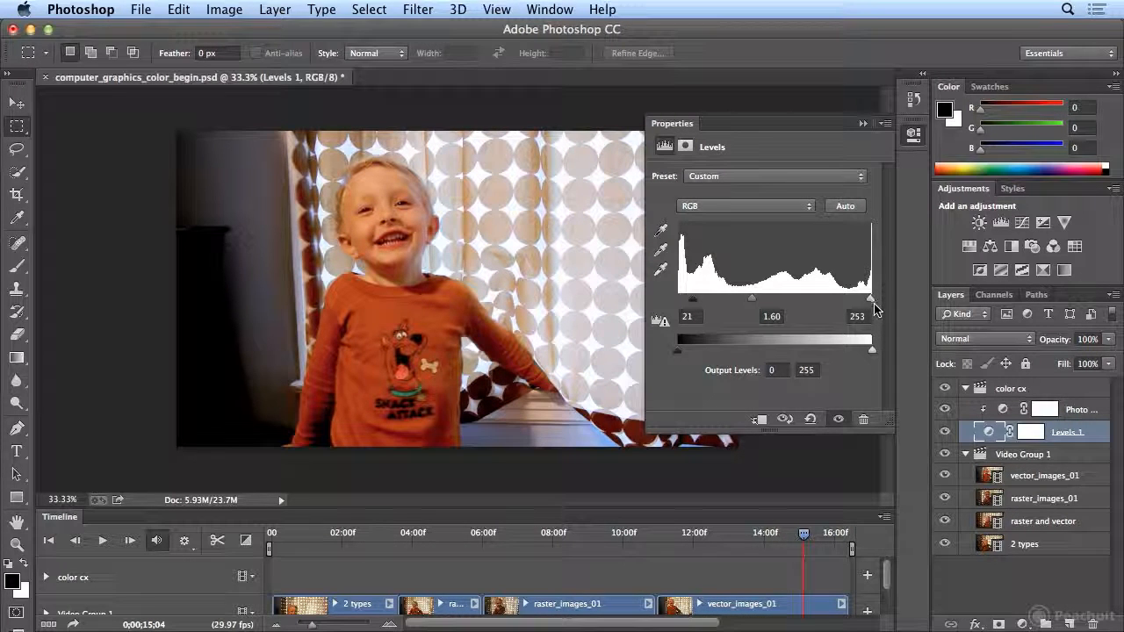
{"action": "left_click", "coordinate": [1062, 224]}
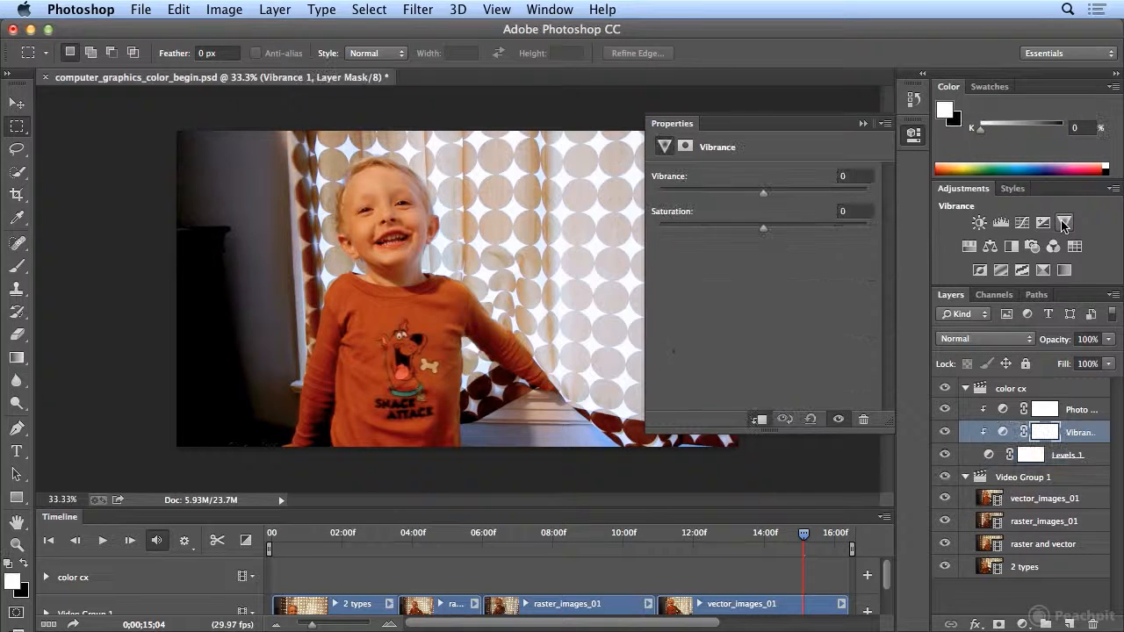
{"action": "left_click_drag", "start_coordinate": [767, 194], "coordinate": [790, 199]}
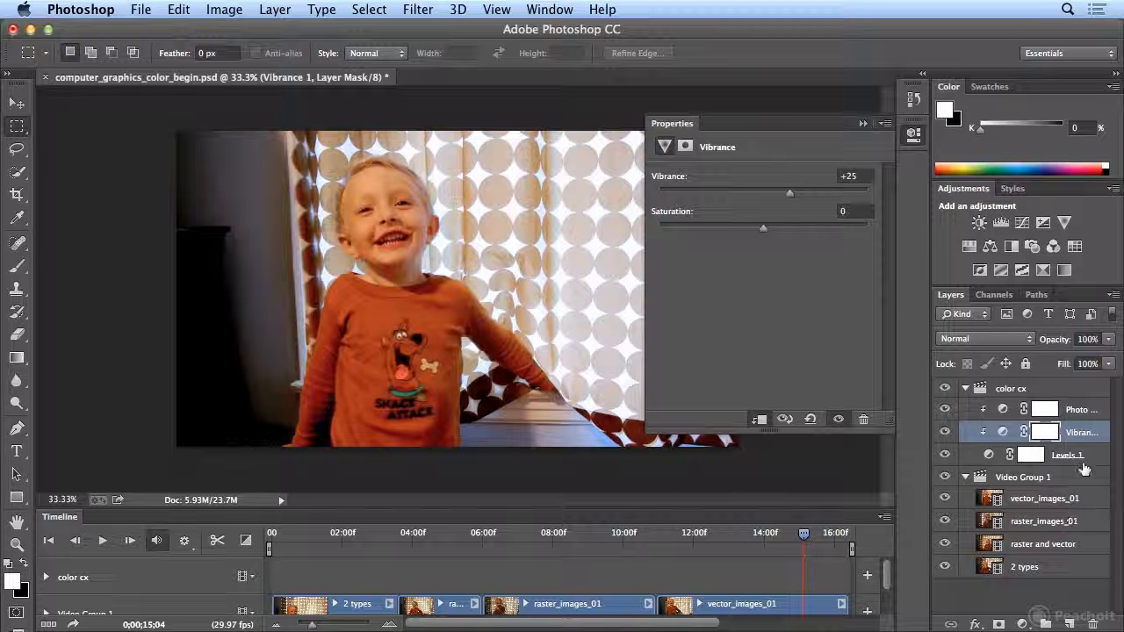
{"action": "left_click", "coordinate": [1093, 625]}
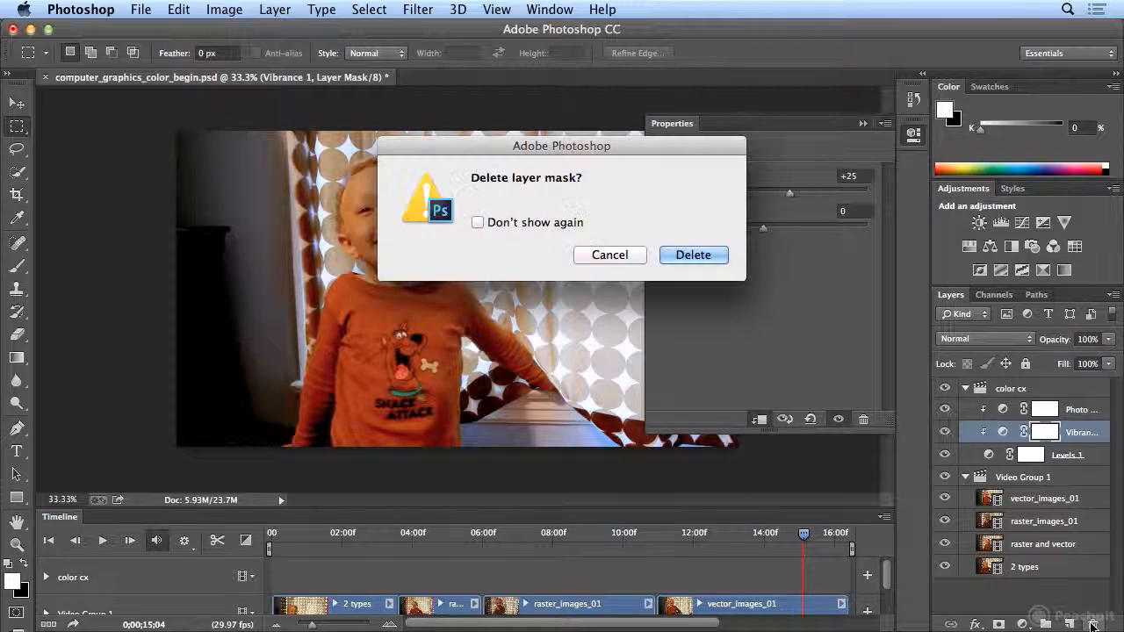
{"action": "left_click", "coordinate": [690, 256]}
{"action": "left_click", "coordinate": [1096, 625]}
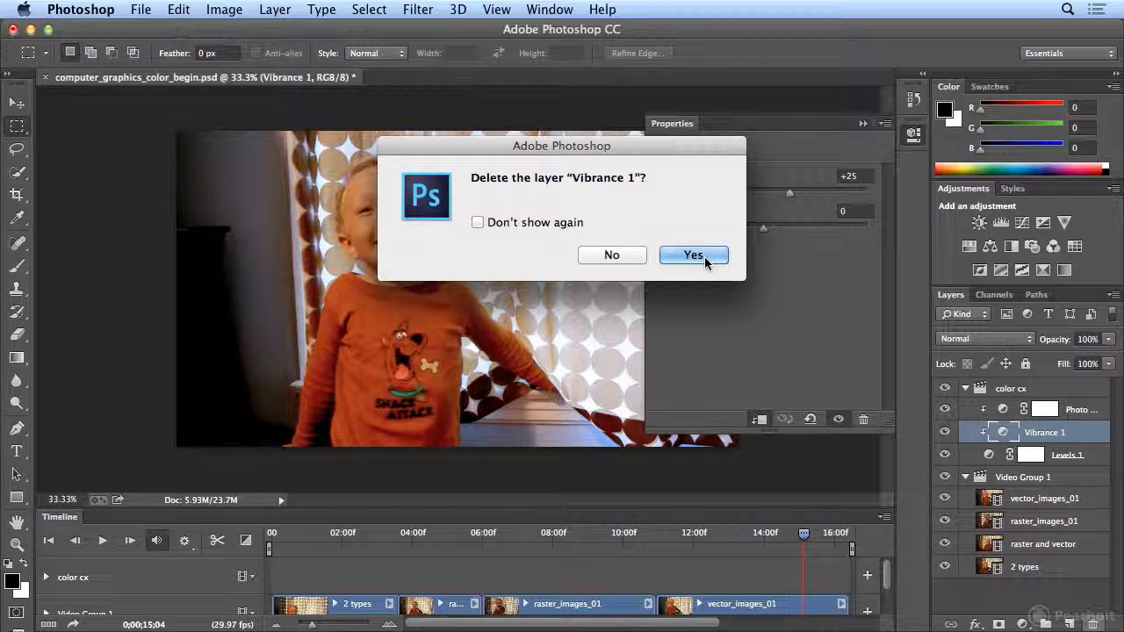
{"action": "left_click", "coordinate": [694, 255]}
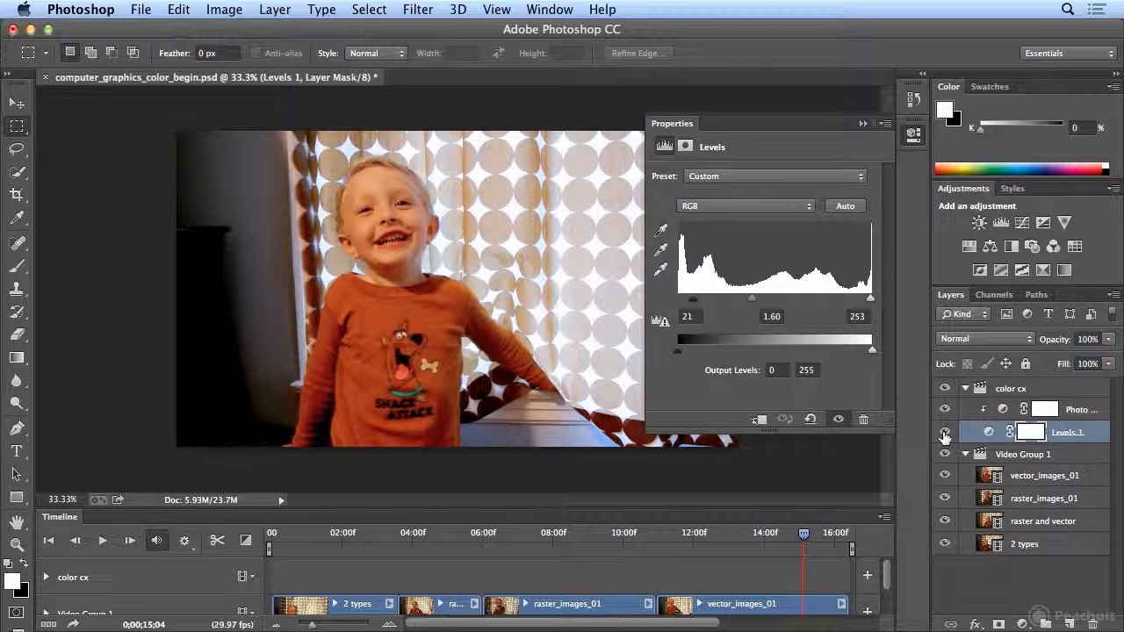
- Compare the clip with Levels 1 off and on, then hide Photo Filter 1
{"action": "left_click", "coordinate": [944, 432]}
{"action": "left_click", "coordinate": [945, 432]}
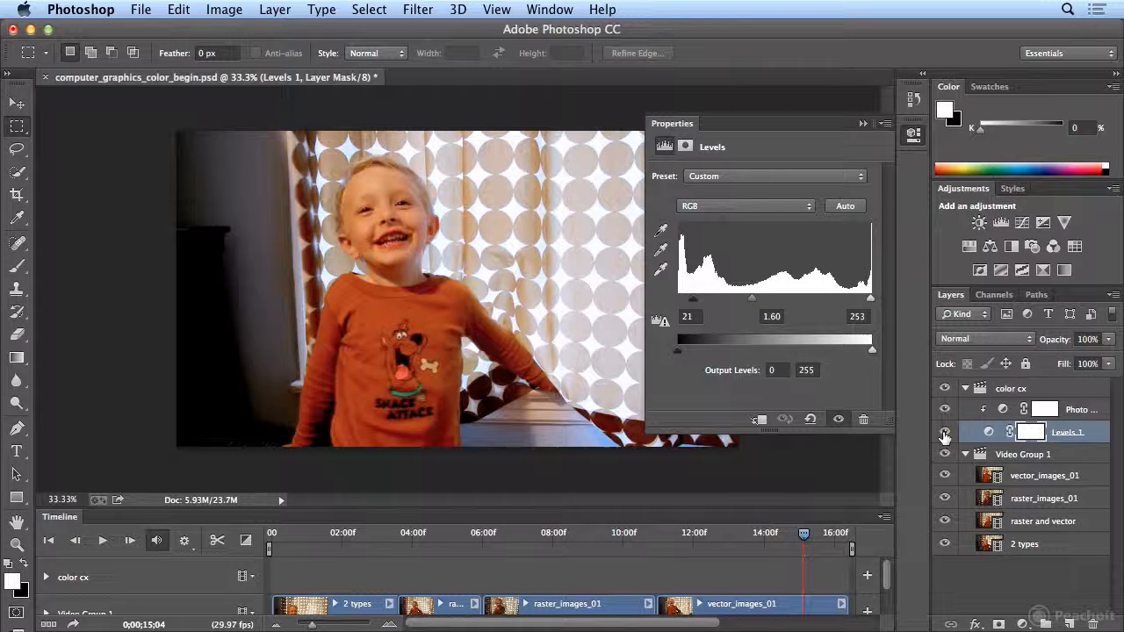
{"action": "left_click", "coordinate": [944, 432]}
{"action": "left_click", "coordinate": [944, 432]}
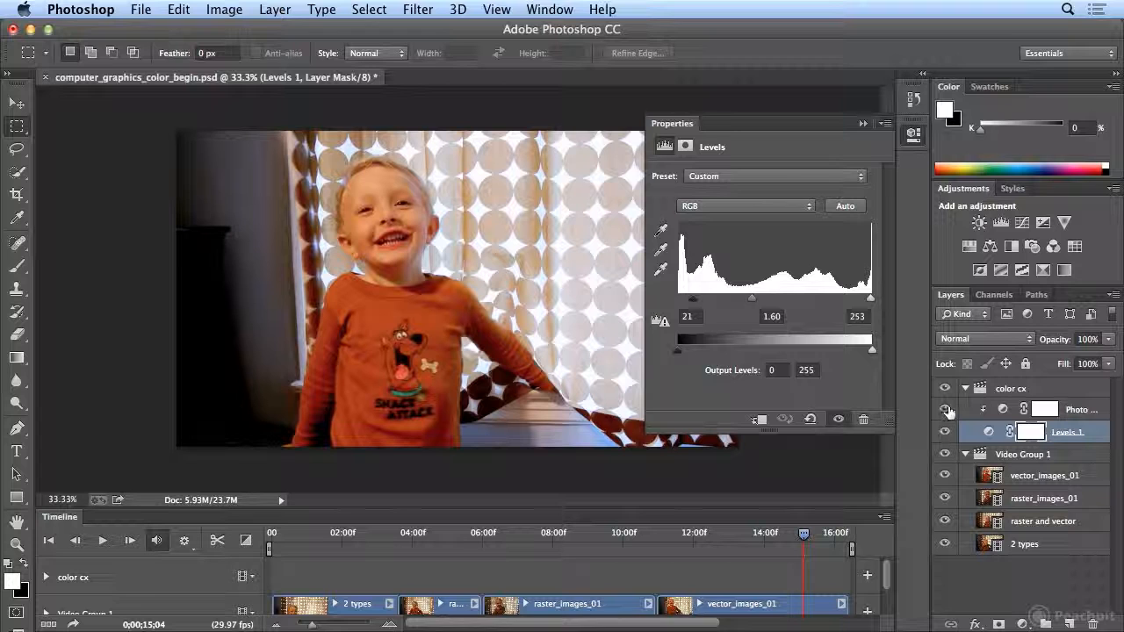
{"action": "left_click", "coordinate": [946, 409]}
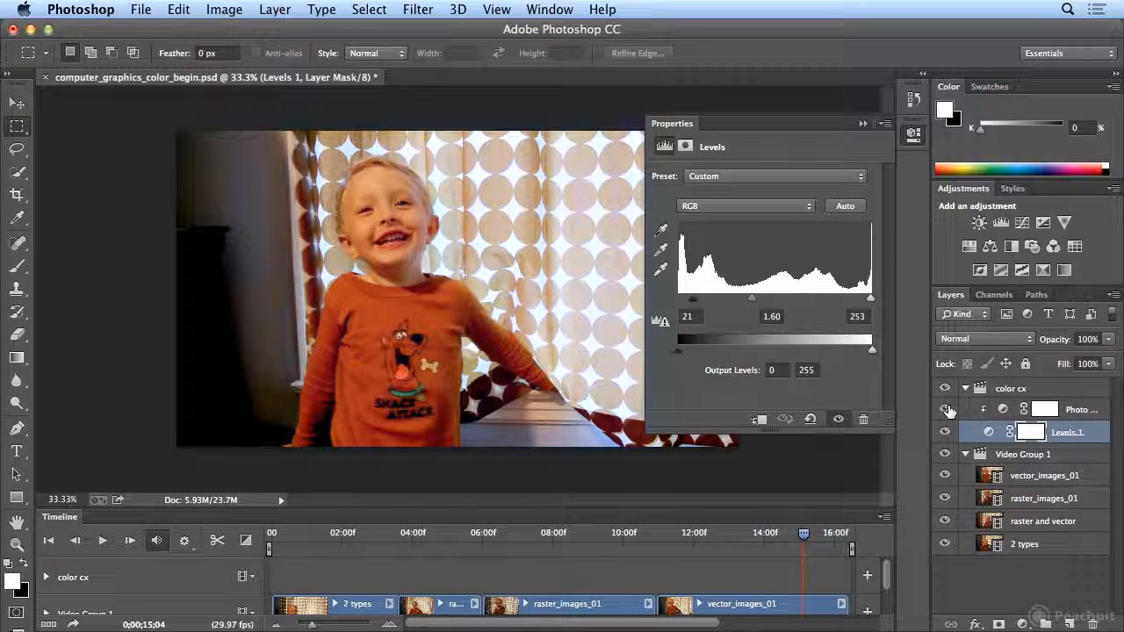